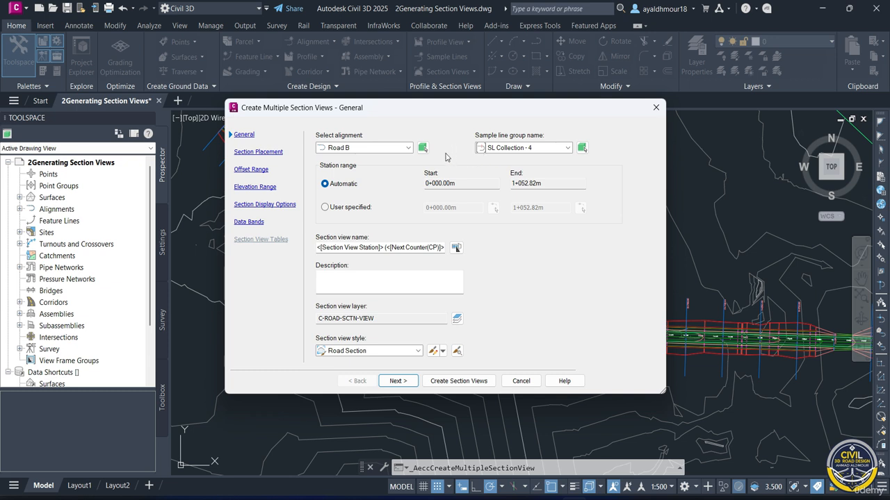
Step: Keep Road B as the alignment with the Road Section view style, and proceed to the section placement settings
{"action": "left_click", "coordinate": [386, 151]}
{"action": "left_click", "coordinate": [386, 150]}
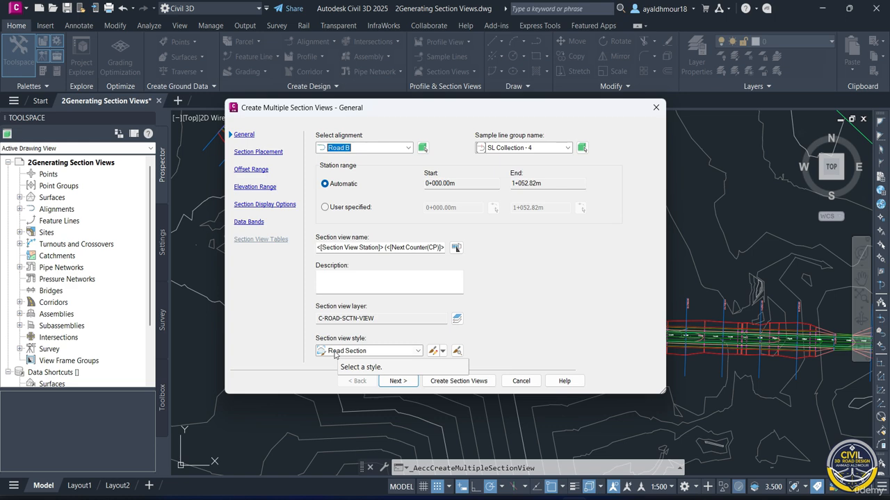
{"action": "left_click", "coordinate": [395, 381]}
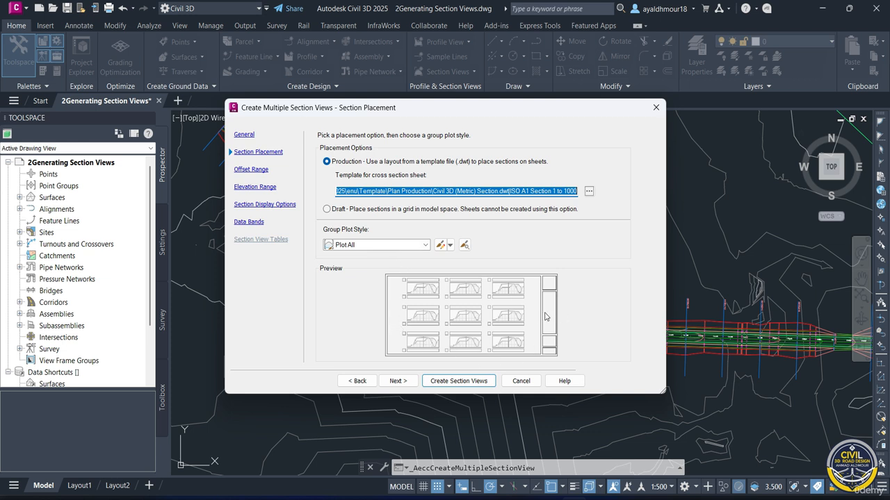
Step: Accept the Production placement and the automatic offset range, and switch the elevation range to User specified
{"action": "left_click", "coordinate": [397, 381]}
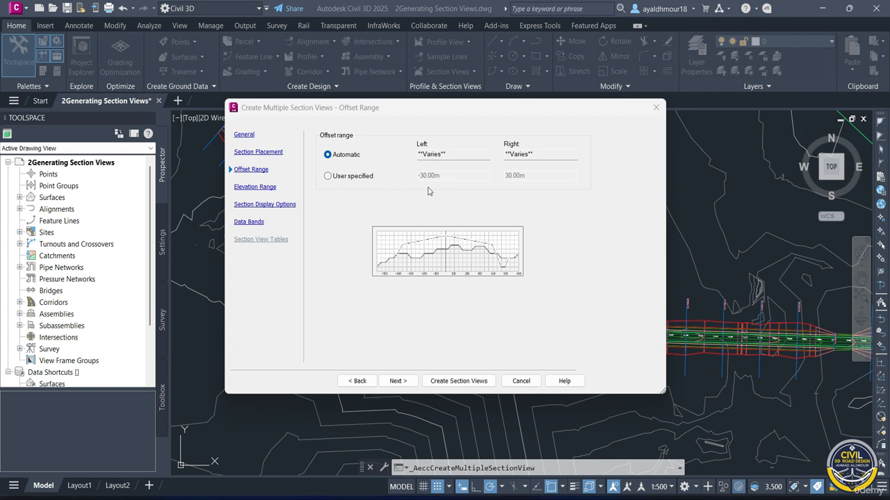
{"action": "left_click", "coordinate": [392, 379]}
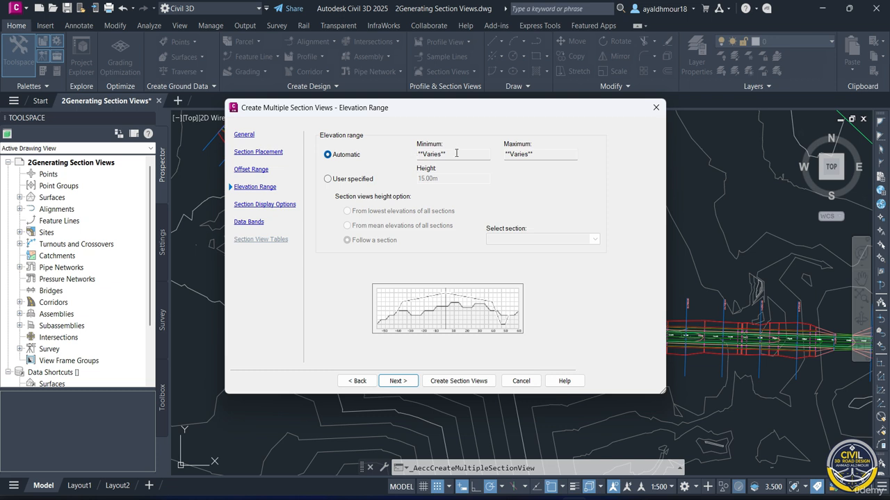
{"action": "left_click", "coordinate": [327, 180]}
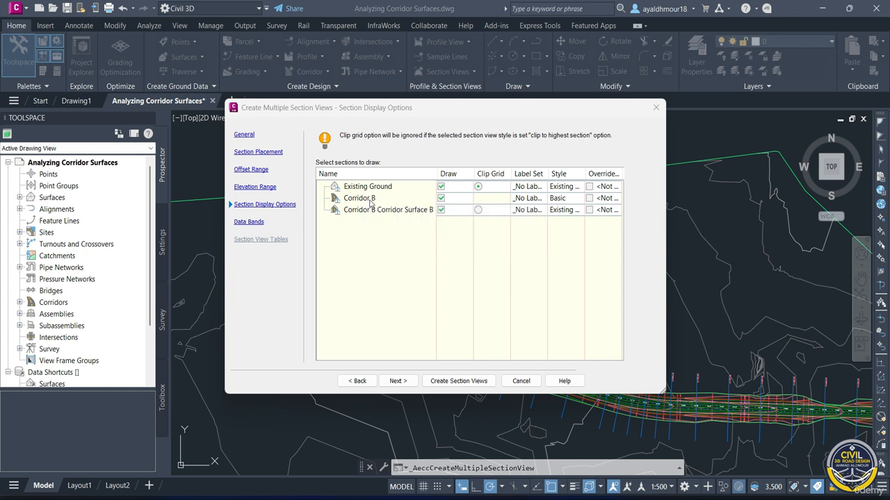
Step: Exclude Corridor B Corridor Surface B from the sections to draw, keeping Existing Ground and Corridor B, and proceed to the data bands
{"action": "left_click", "coordinate": [441, 185]}
{"action": "left_click", "coordinate": [440, 209]}
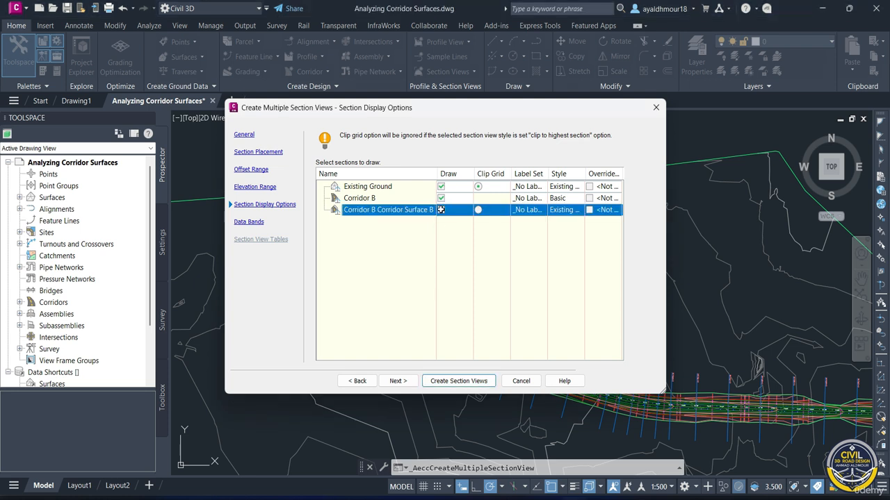
{"action": "left_click", "coordinate": [441, 198]}
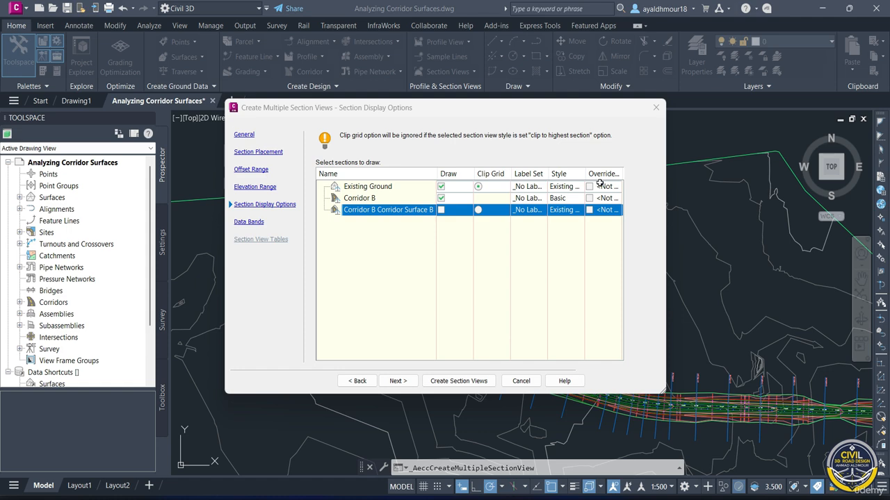
{"action": "left_click", "coordinate": [396, 383]}
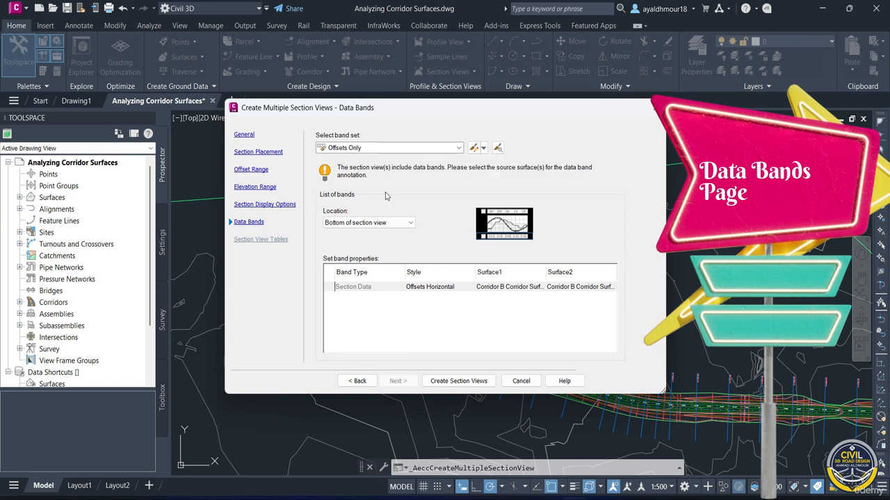
Step: Choose the Major Stations Offset and Elevations band set, located at the bottom of the section view
{"action": "left_click", "coordinate": [386, 148]}
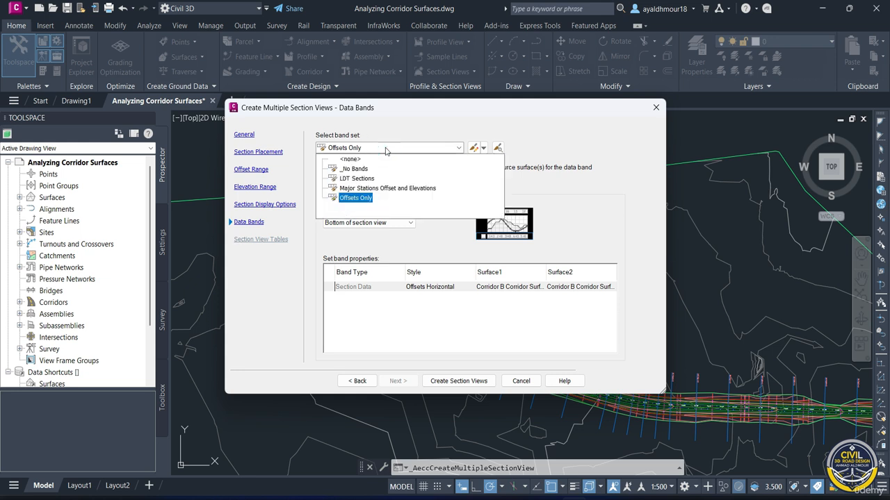
{"action": "left_click", "coordinate": [394, 195]}
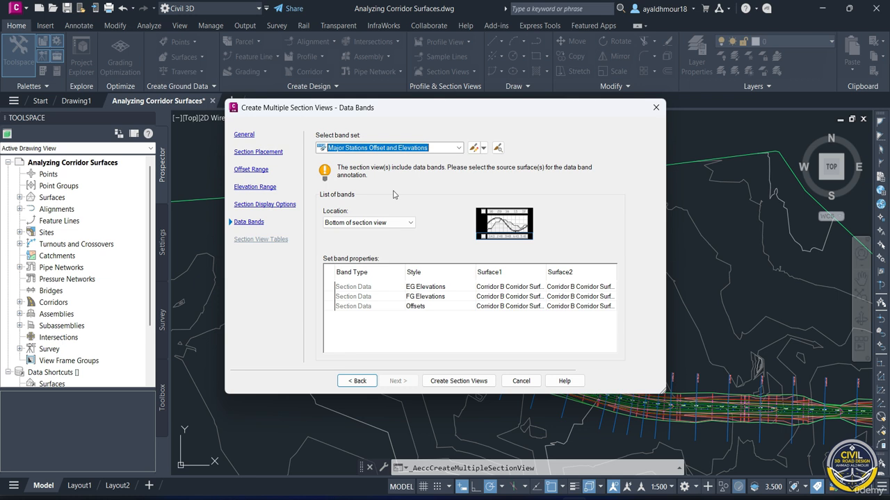
{"action": "left_click", "coordinate": [348, 224]}
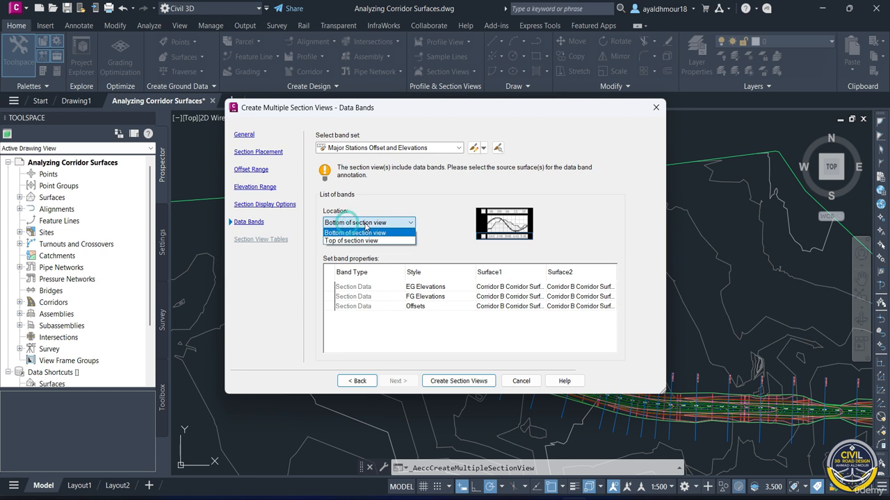
{"action": "left_click", "coordinate": [367, 233]}
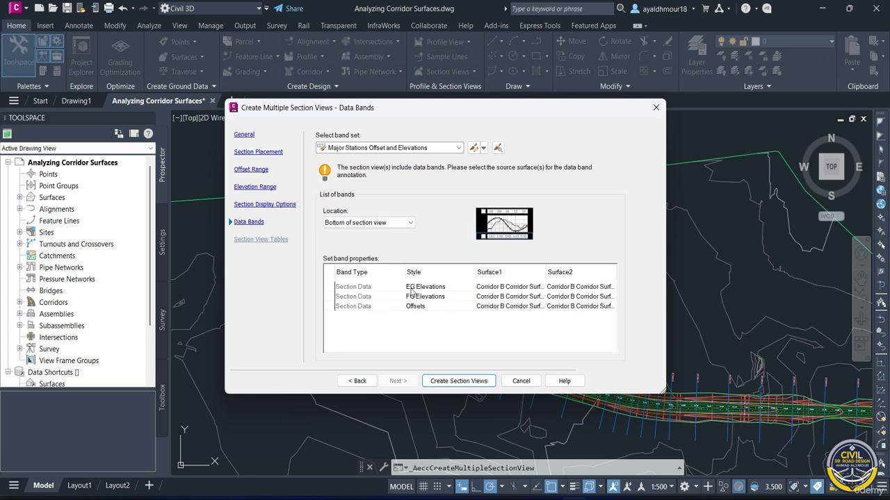
Step: Set both Surface1 and Surface2 of the EG Elevations band to Existing Ground
{"action": "left_click", "coordinate": [498, 290]}
{"action": "left_click", "coordinate": [498, 290]}
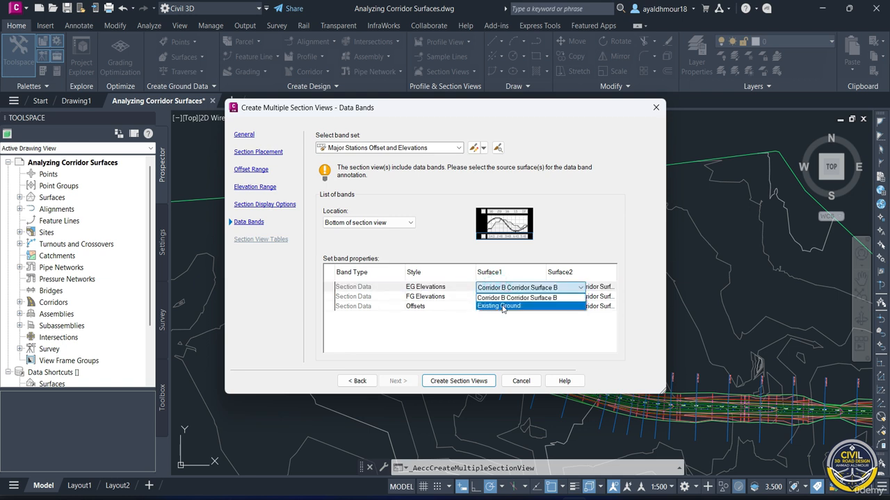
{"action": "left_click", "coordinate": [502, 308]}
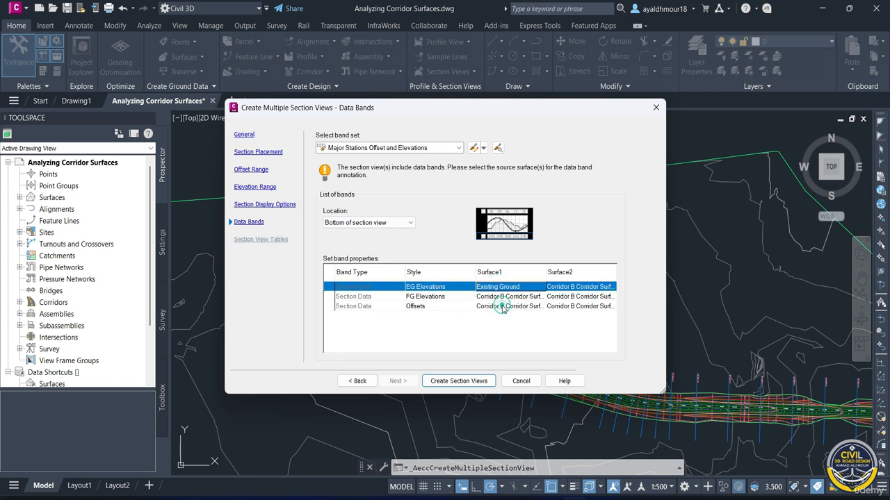
{"action": "left_click", "coordinate": [571, 288]}
{"action": "left_click", "coordinate": [556, 307]}
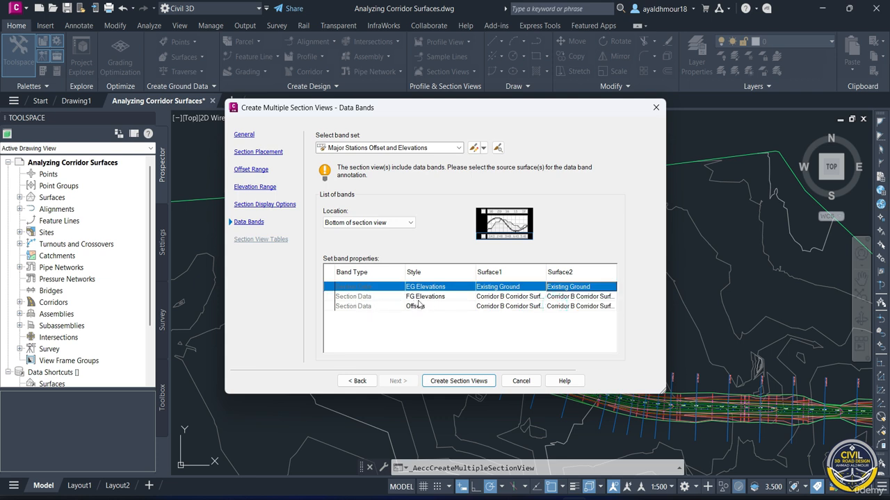
Step: Assign Corridor B Corridor Surface B as both Surface1 and Surface2 of the FG Elevations band
{"action": "left_click", "coordinate": [490, 297]}
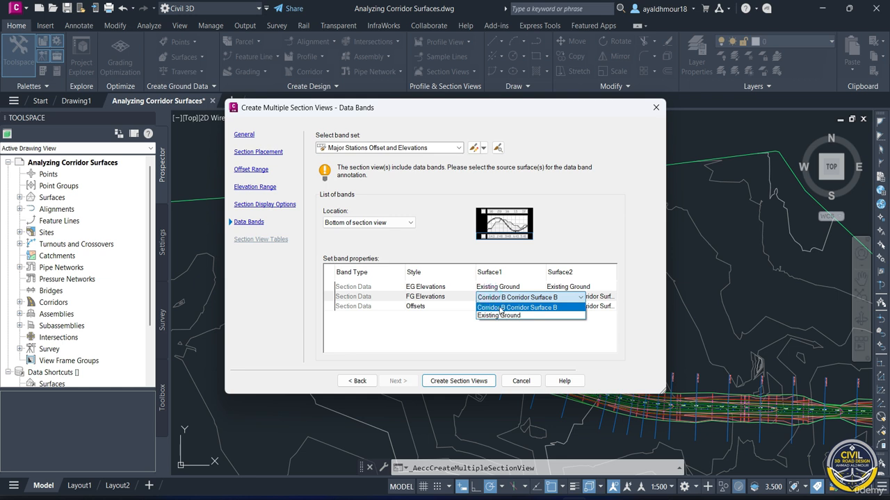
{"action": "left_click", "coordinate": [501, 311]}
{"action": "left_click", "coordinate": [574, 297]}
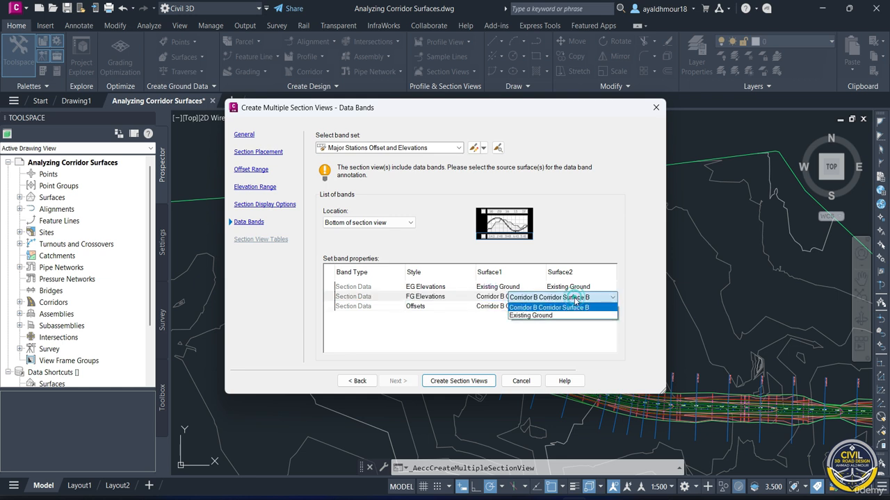
{"action": "left_click", "coordinate": [576, 301]}
{"action": "left_click", "coordinate": [573, 298]}
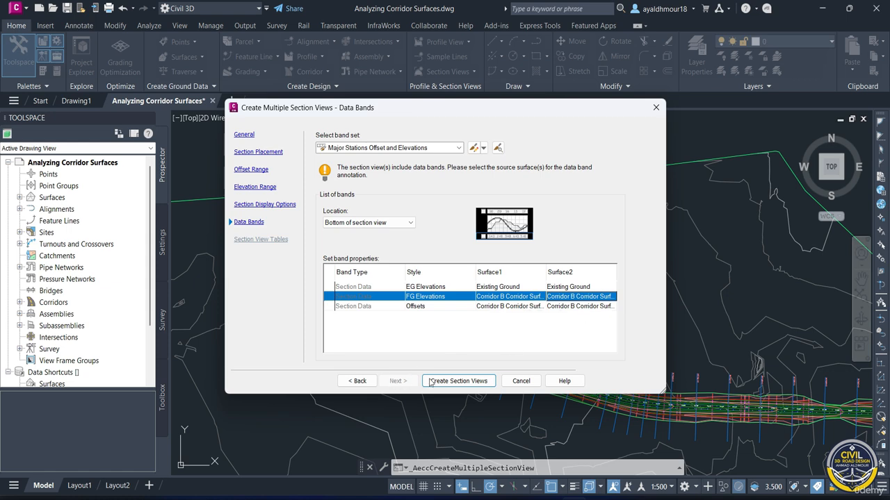
Step: Create the section views and place their origin in the empty area above the terrain surface and profile view
{"action": "left_click", "coordinate": [475, 381]}
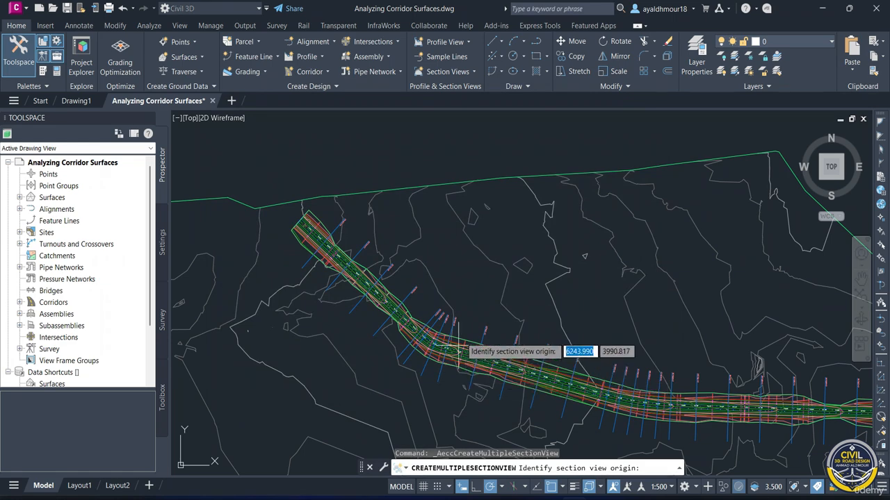
{"action": "scroll", "coordinate": [475, 333], "scroll_direction": "up", "scroll_amount": 2}
{"action": "scroll", "coordinate": [473, 324], "scroll_direction": "down", "scroll_amount": 4}
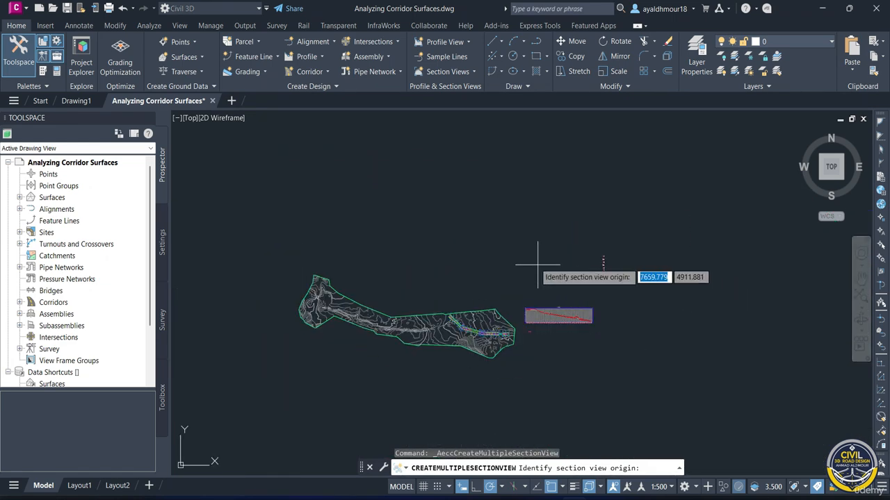
{"action": "scroll", "coordinate": [531, 248], "scroll_direction": "up", "scroll_amount": 3}
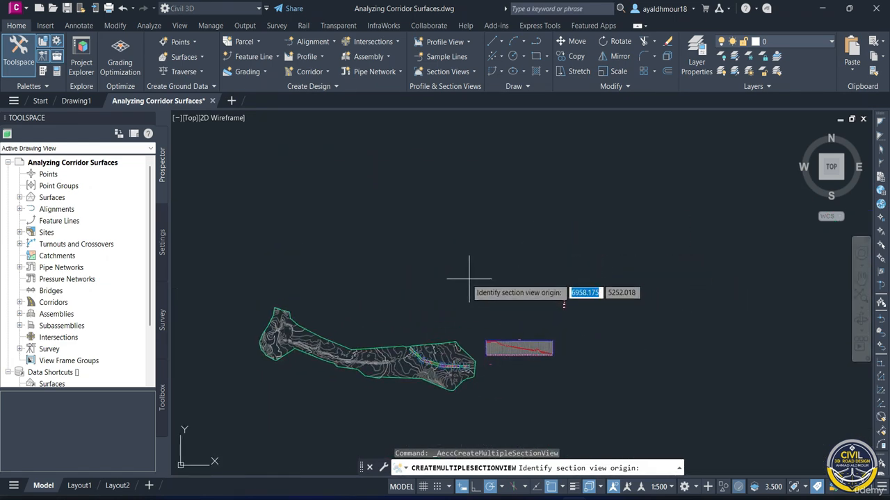
{"action": "scroll", "coordinate": [460, 278], "scroll_direction": "up", "scroll_amount": 2}
{"action": "left_click", "coordinate": [417, 261]}
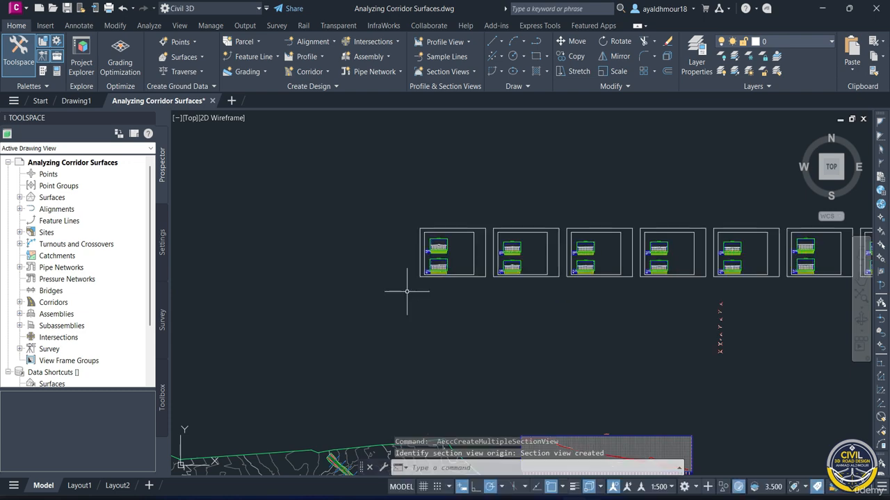
Step: Examine the section view sheets and the 0+100.00 section's corridor shape, station label and elevation bands
{"action": "scroll", "coordinate": [442, 248], "scroll_direction": "up", "scroll_amount": 8}
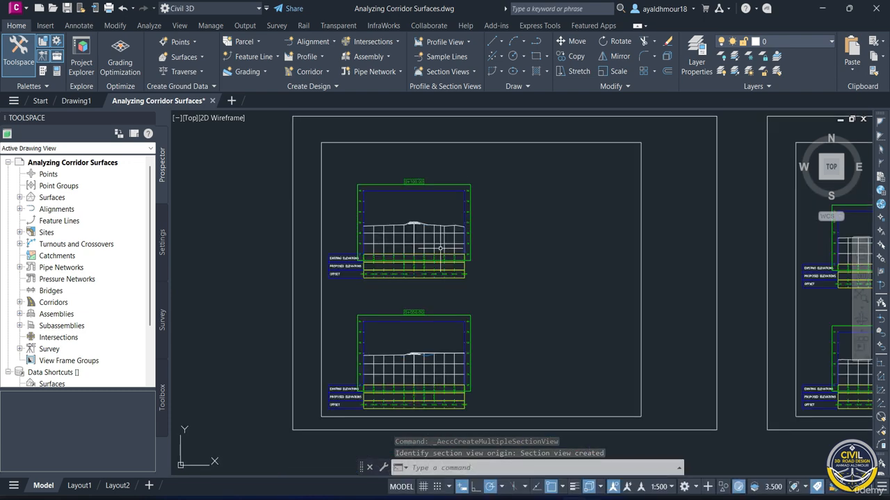
{"action": "scroll", "coordinate": [395, 215], "scroll_direction": "up", "scroll_amount": 10}
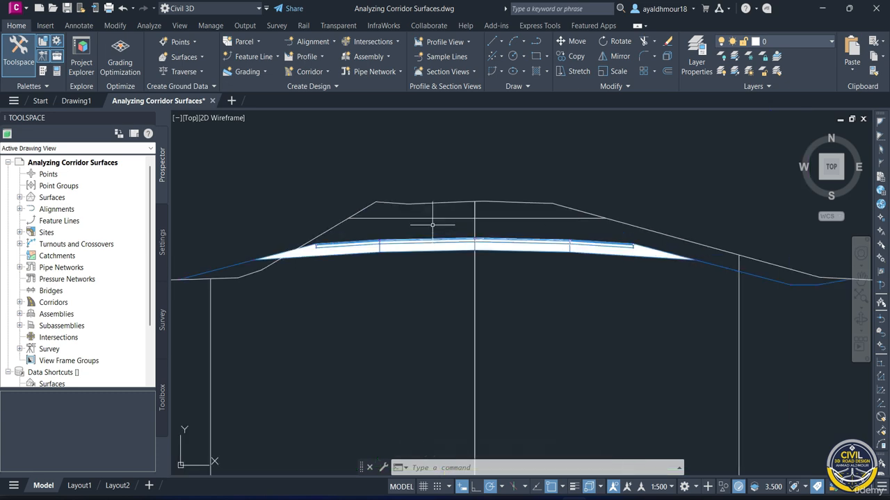
{"action": "scroll", "coordinate": [433, 225], "scroll_direction": "down", "scroll_amount": 5}
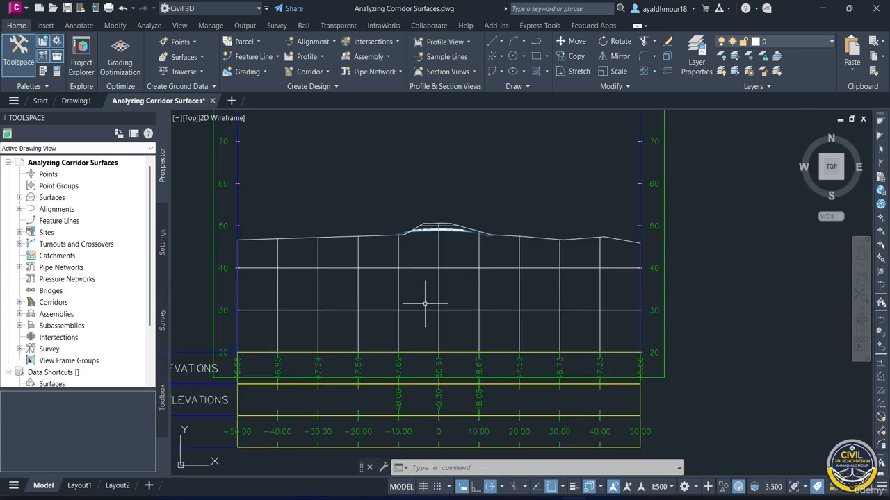
{"action": "scroll", "coordinate": [424, 304], "scroll_direction": "down", "scroll_amount": 10}
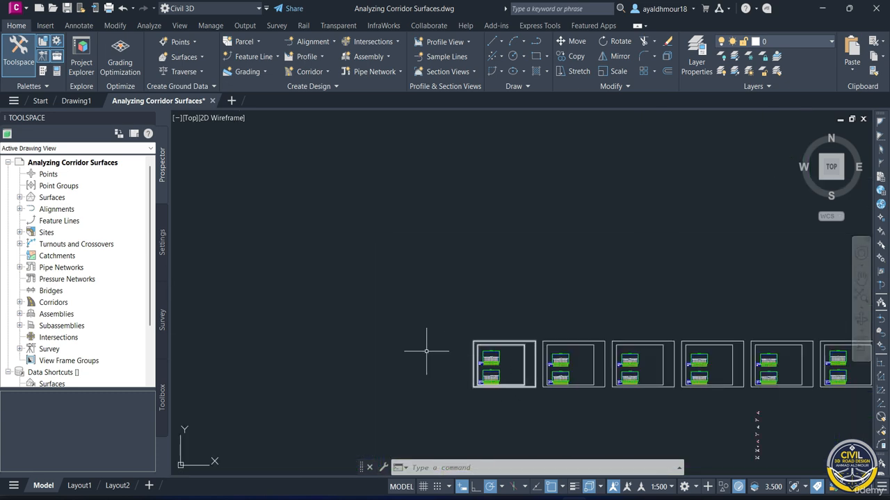
{"action": "scroll", "coordinate": [338, 334], "scroll_direction": "down", "scroll_amount": 3}
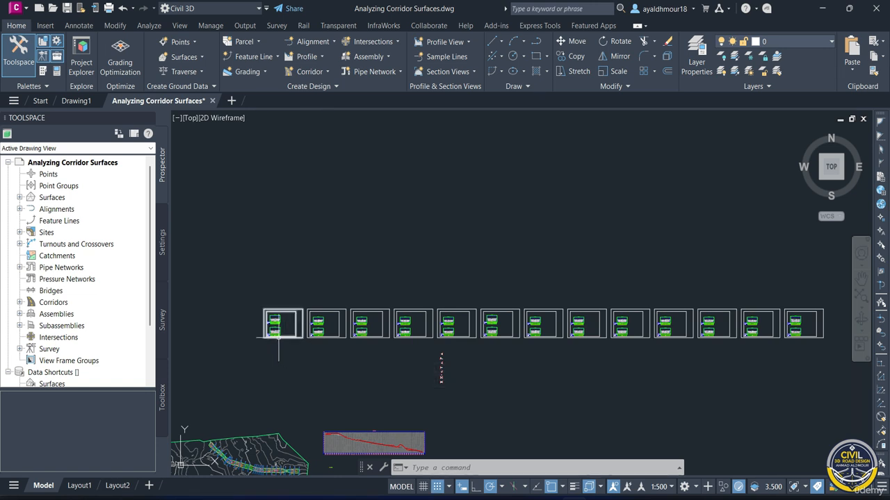
{"action": "scroll", "coordinate": [275, 334], "scroll_direction": "up", "scroll_amount": 2}
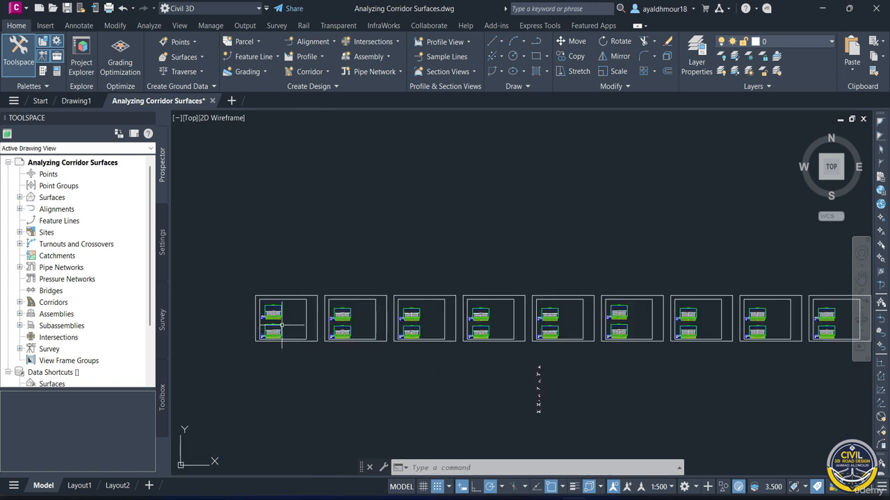
{"action": "scroll", "coordinate": [298, 312], "scroll_direction": "up", "scroll_amount": 8}
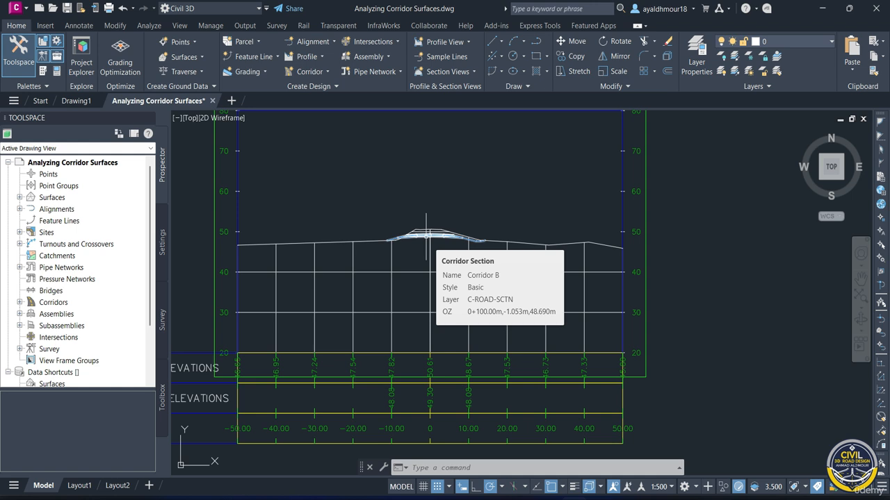
{"action": "scroll", "coordinate": [445, 222], "scroll_direction": "up", "scroll_amount": 5}
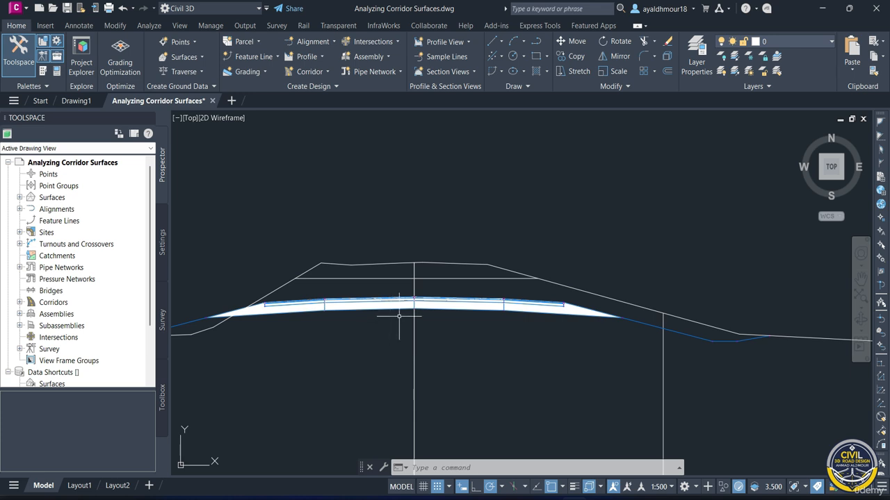
{"action": "scroll", "coordinate": [399, 316], "scroll_direction": "up", "scroll_amount": 2}
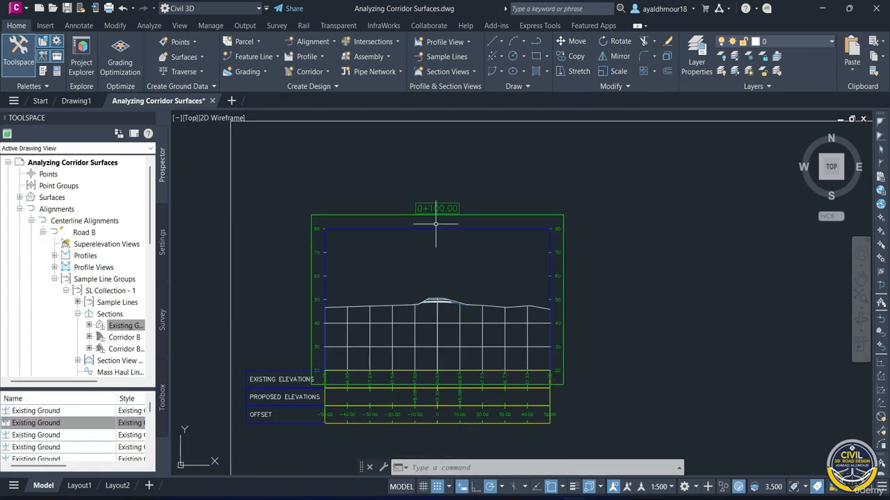
{"action": "scroll", "coordinate": [435, 224], "scroll_direction": "up", "scroll_amount": 3}
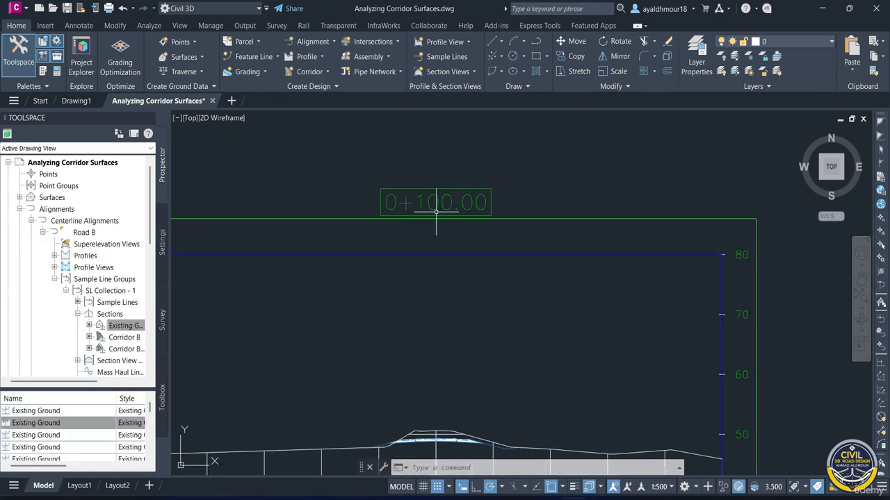
{"action": "scroll", "coordinate": [436, 211], "scroll_direction": "down", "scroll_amount": 2}
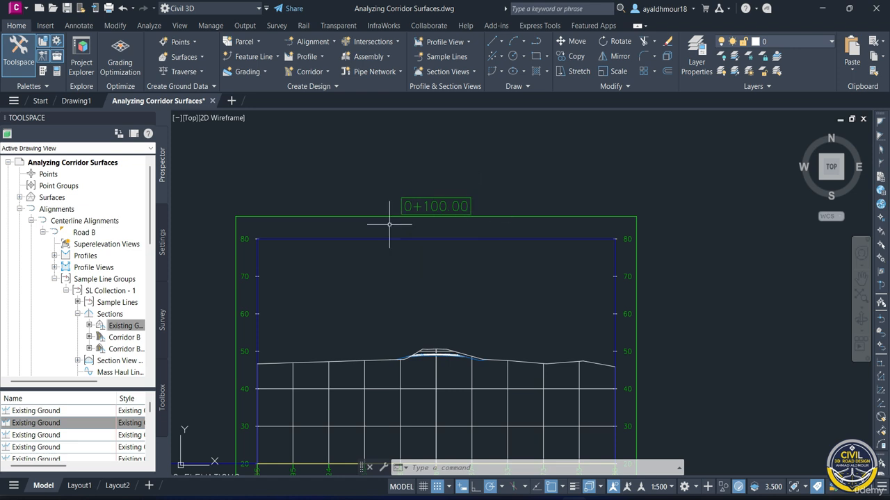
{"action": "left_click", "coordinate": [453, 217]}
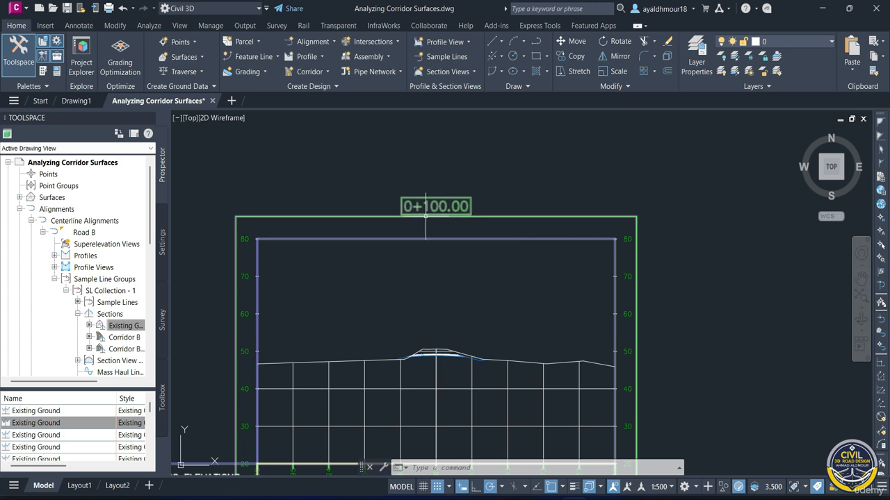
{"action": "scroll", "coordinate": [411, 243], "scroll_direction": "down", "scroll_amount": 4}
{"action": "scroll", "coordinate": [394, 276], "scroll_direction": "up", "scroll_amount": 2}
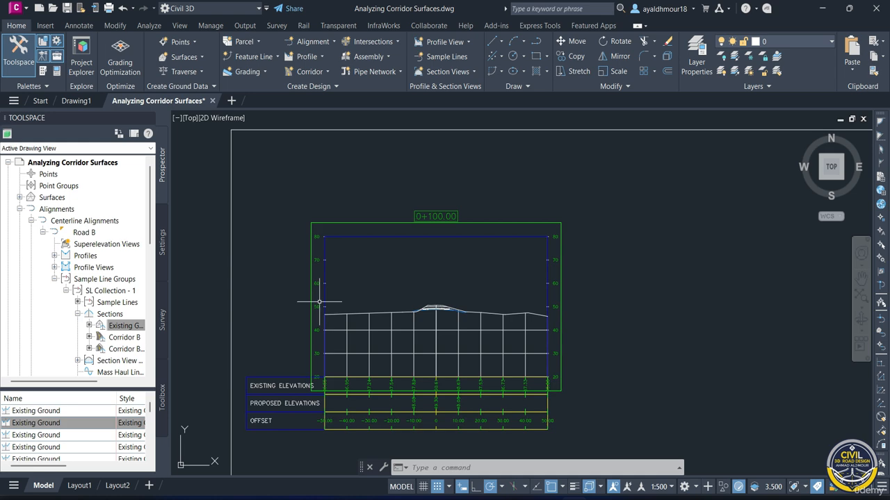
Step: Examine the 0+100.00 section view's elevation axis, band titles and the corridor's position relative to the existing ground line
{"action": "scroll", "coordinate": [319, 304], "scroll_direction": "up", "scroll_amount": 2}
{"action": "scroll", "coordinate": [319, 302], "scroll_direction": "up", "scroll_amount": 1}
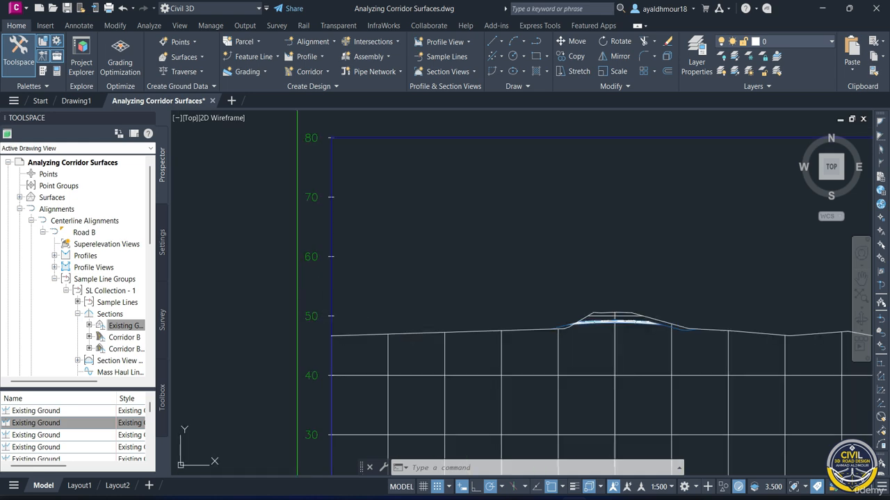
{"action": "mouse_move", "coordinate": [308, 312]}
{"action": "middle_mouse_down"}
{"action": "mouse_move", "coordinate": [359, 267]}
{"action": "mouse_move", "coordinate": [329, 236]}
{"action": "middle_mouse_up"}
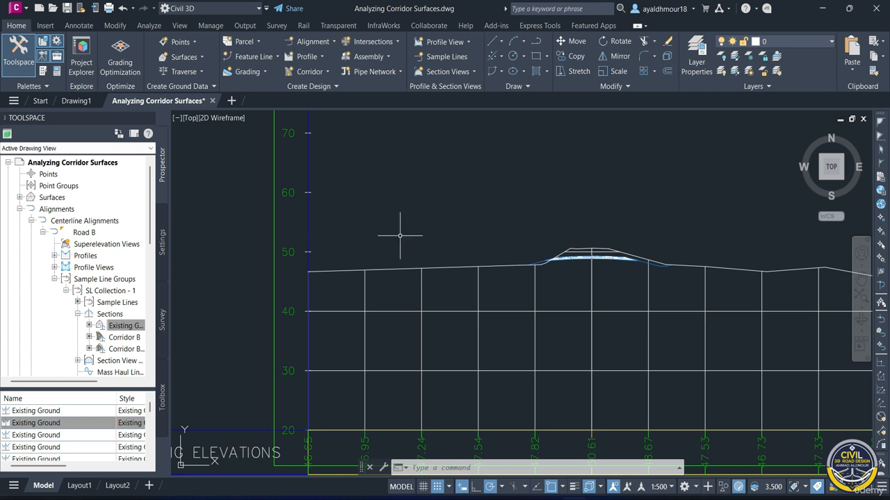
{"action": "scroll", "coordinate": [403, 236], "scroll_direction": "down", "scroll_amount": 2}
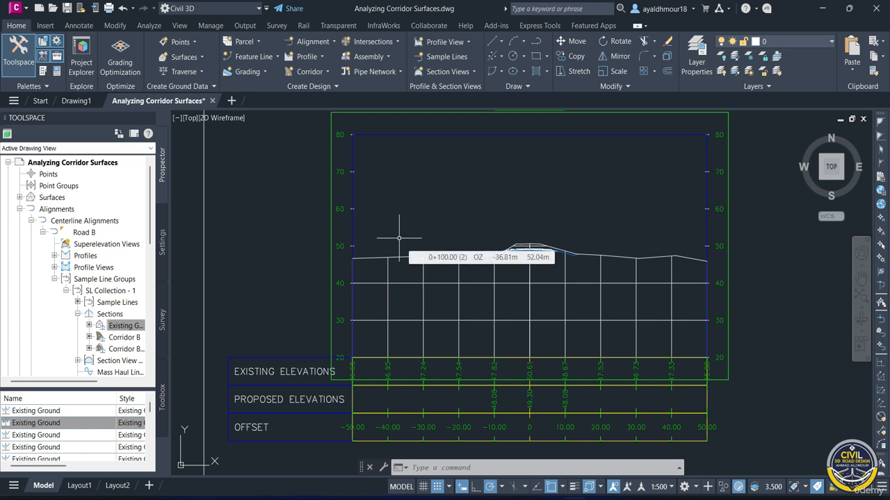
{"action": "middle_click_drag", "start_coordinate": [399, 238], "coordinate": [403, 207]}
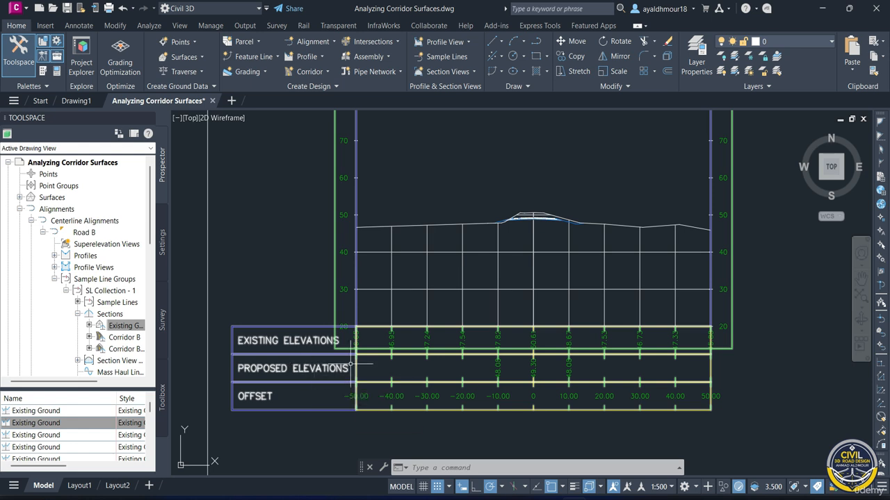
{"action": "scroll", "coordinate": [287, 367], "scroll_direction": "up", "scroll_amount": 2}
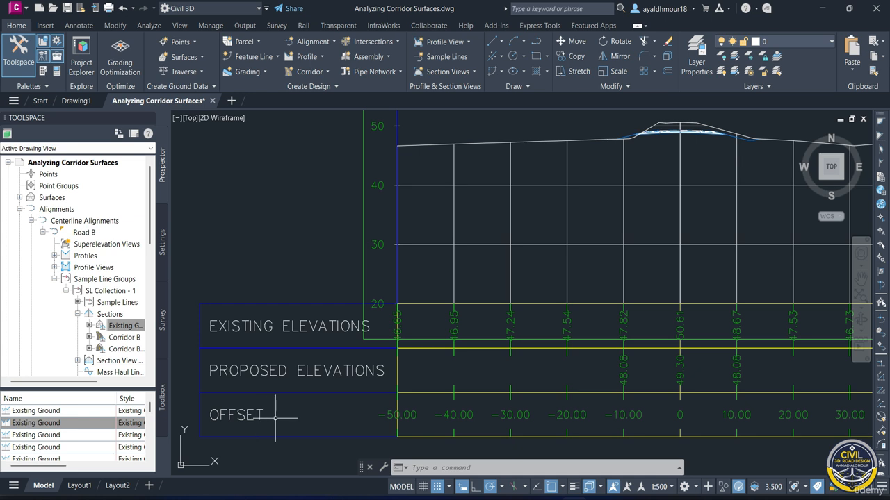
{"action": "scroll", "coordinate": [607, 139], "scroll_direction": "up", "scroll_amount": 6}
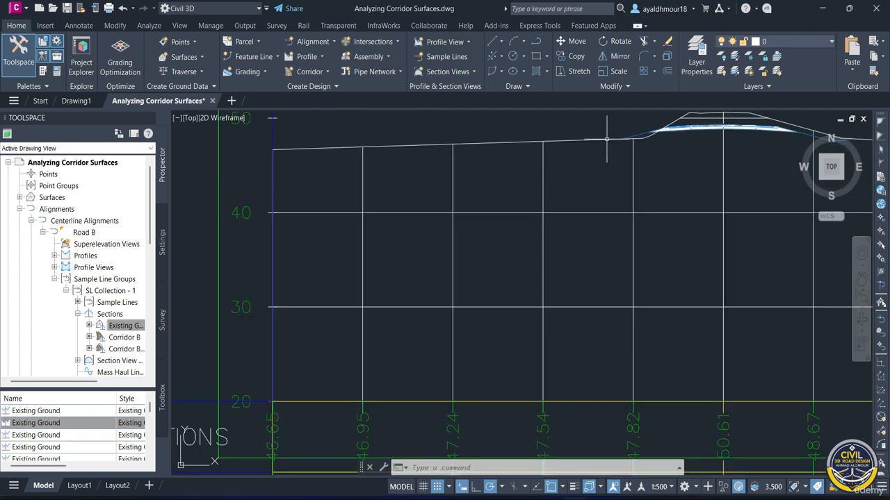
{"action": "middle_click_drag", "start_coordinate": [544, 248], "coordinate": [437, 313]}
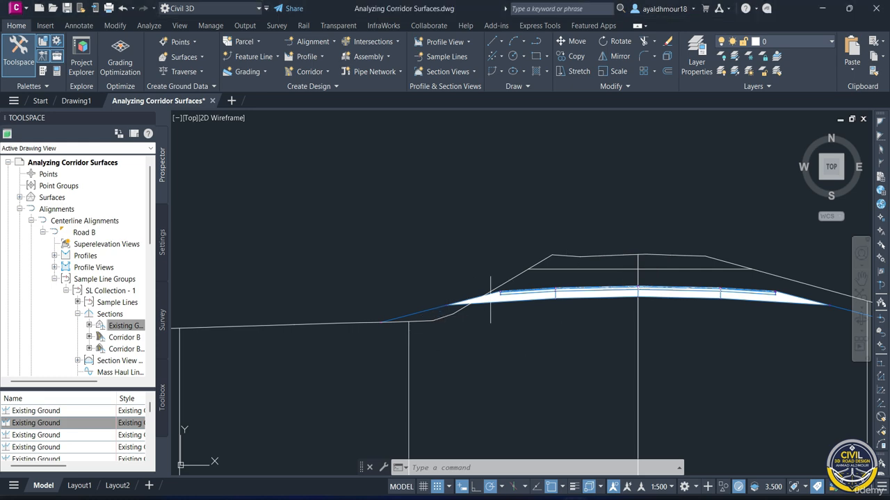
Step: Compare the existing and proposed elevation values in the bands across the offsets of the 0+100.00 section
{"action": "scroll", "coordinate": [626, 254], "scroll_direction": "down", "scroll_amount": 2}
{"action": "scroll", "coordinate": [579, 335], "scroll_direction": "down", "scroll_amount": 2}
{"action": "middle_click_drag", "start_coordinate": [536, 373], "coordinate": [429, 191]}
{"action": "scroll", "coordinate": [437, 242], "scroll_direction": "down", "scroll_amount": 2}
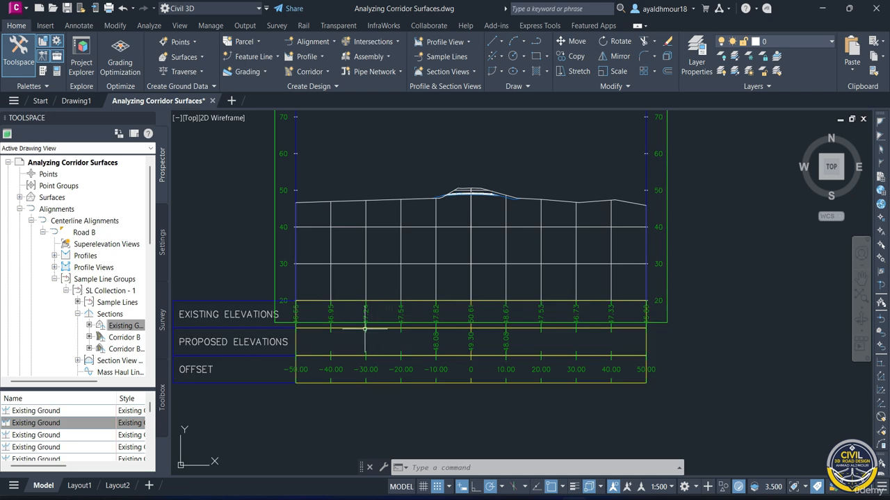
{"action": "scroll", "coordinate": [340, 313], "scroll_direction": "up", "scroll_amount": 2}
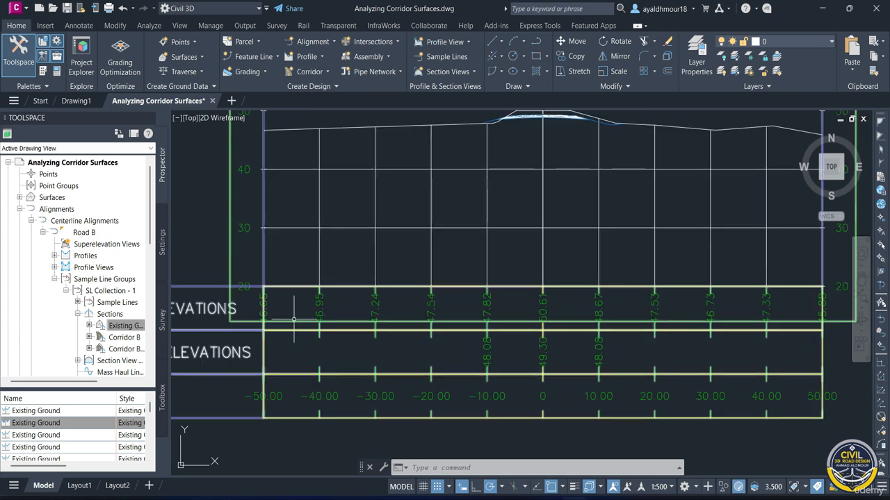
{"action": "scroll", "coordinate": [263, 316], "scroll_direction": "up", "scroll_amount": 2}
{"action": "middle_click_drag", "start_coordinate": [263, 317], "coordinate": [457, 327]}
{"action": "scroll", "coordinate": [457, 327], "scroll_direction": "down", "scroll_amount": 2}
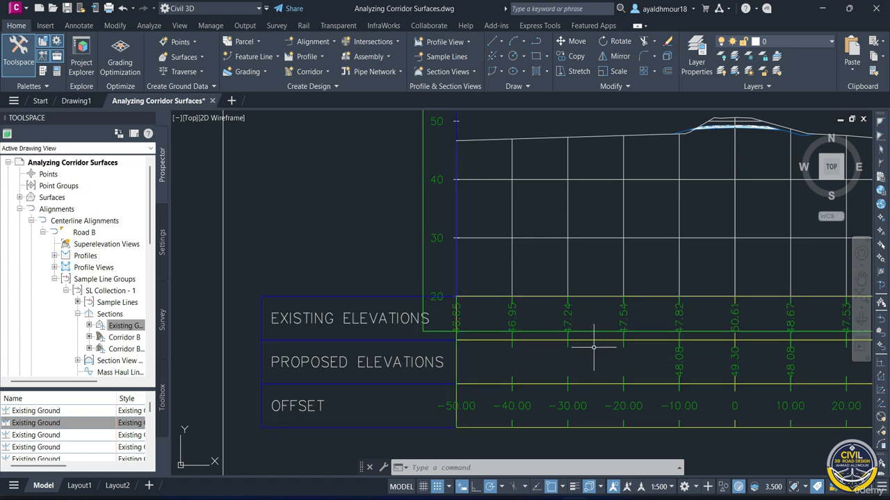
{"action": "middle_click_drag", "start_coordinate": [813, 329], "coordinate": [609, 351]}
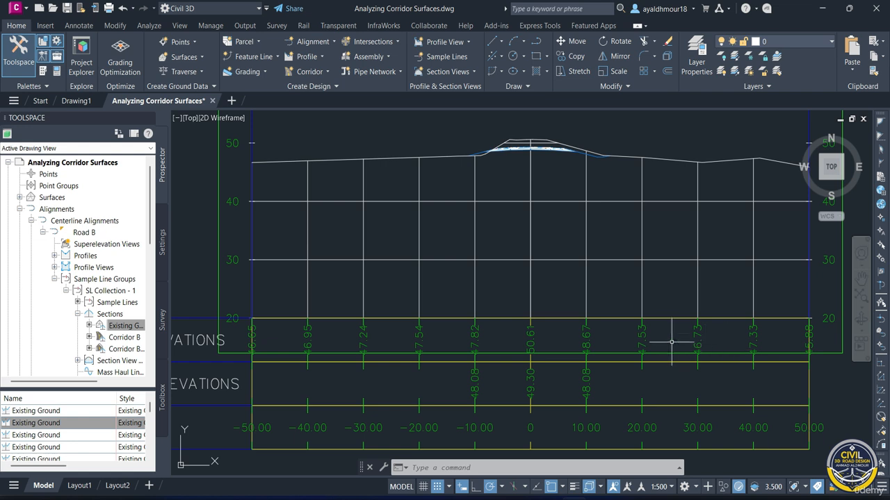
{"action": "scroll", "coordinate": [356, 381], "scroll_direction": "down", "scroll_amount": 2}
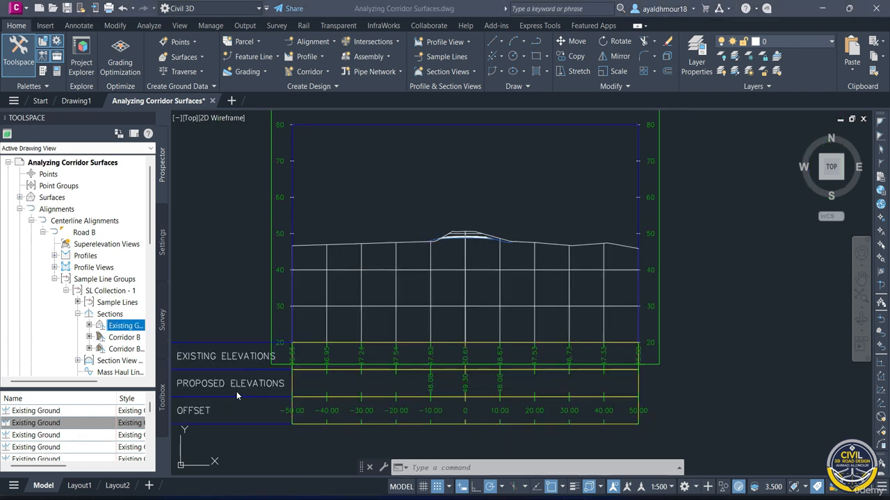
{"action": "scroll", "coordinate": [437, 383], "scroll_direction": "up", "scroll_amount": 4}
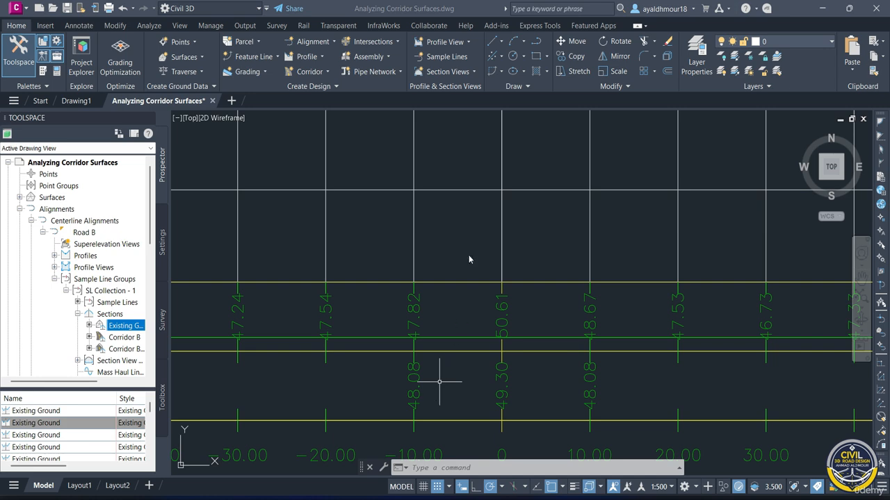
{"action": "scroll", "coordinate": [449, 354], "scroll_direction": "down", "scroll_amount": 3}
{"action": "scroll", "coordinate": [486, 199], "scroll_direction": "up", "scroll_amount": 1}
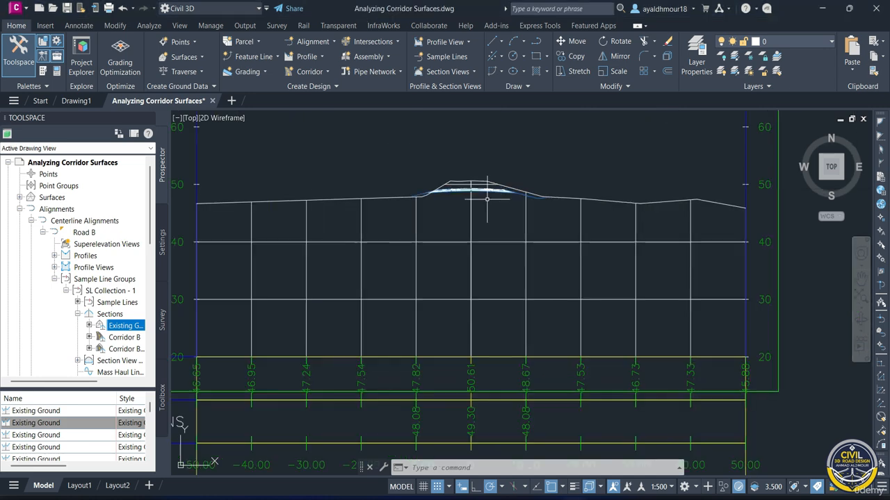
Step: Inspect the corridor's pavement layers and side slopes where they meet the existing ground at the 0+100.00 section
{"action": "scroll", "coordinate": [486, 199], "scroll_direction": "up", "scroll_amount": 4}
{"action": "middle_click_drag", "start_coordinate": [480, 199], "coordinate": [476, 285]}
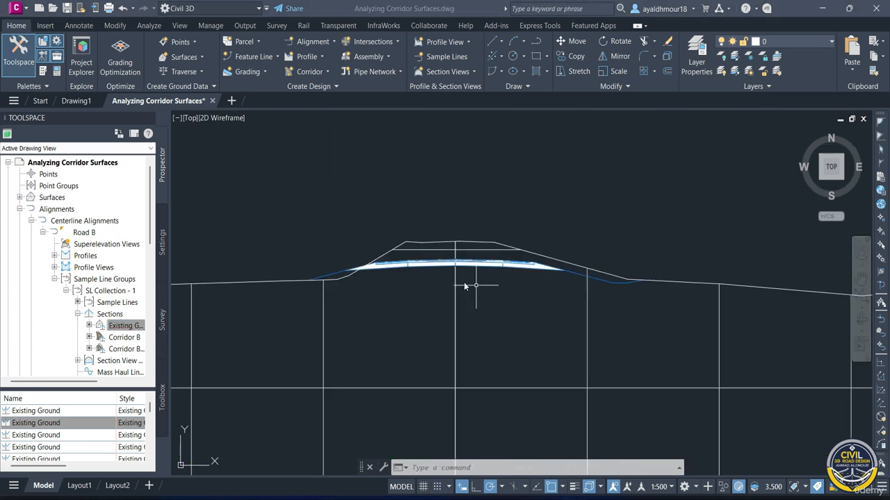
{"action": "scroll", "coordinate": [433, 278], "scroll_direction": "up", "scroll_amount": 2}
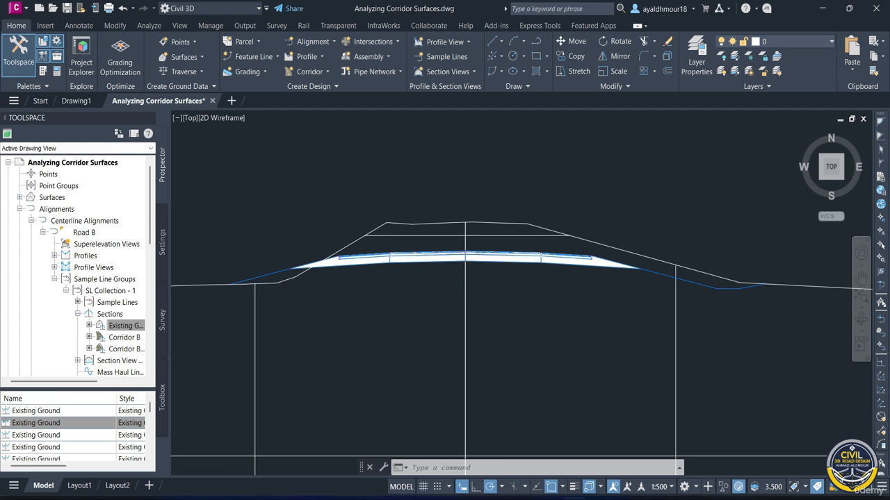
{"action": "scroll", "coordinate": [258, 268], "scroll_direction": "up", "scroll_amount": 1}
{"action": "scroll", "coordinate": [385, 233], "scroll_direction": "up", "scroll_amount": 1}
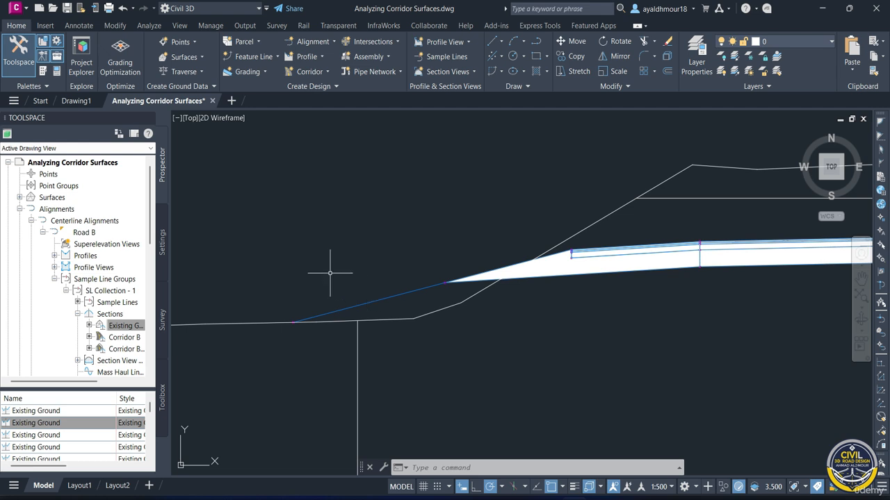
{"action": "scroll", "coordinate": [329, 275], "scroll_direction": "down", "scroll_amount": 1}
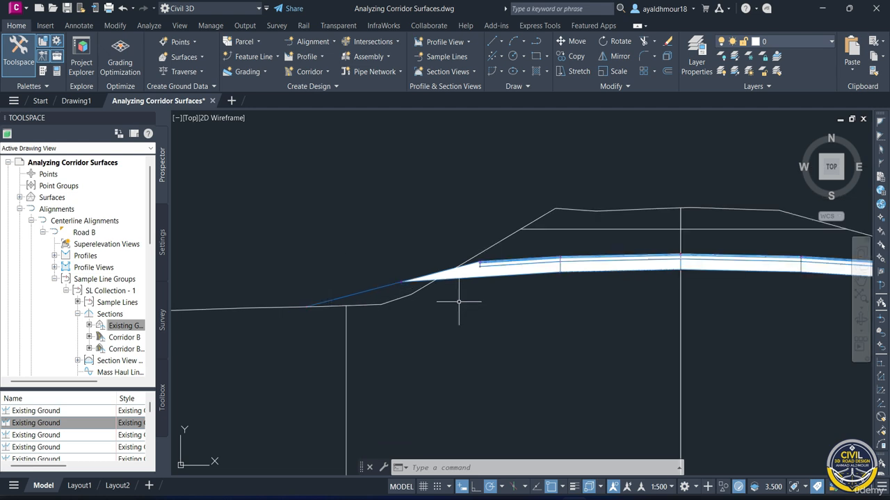